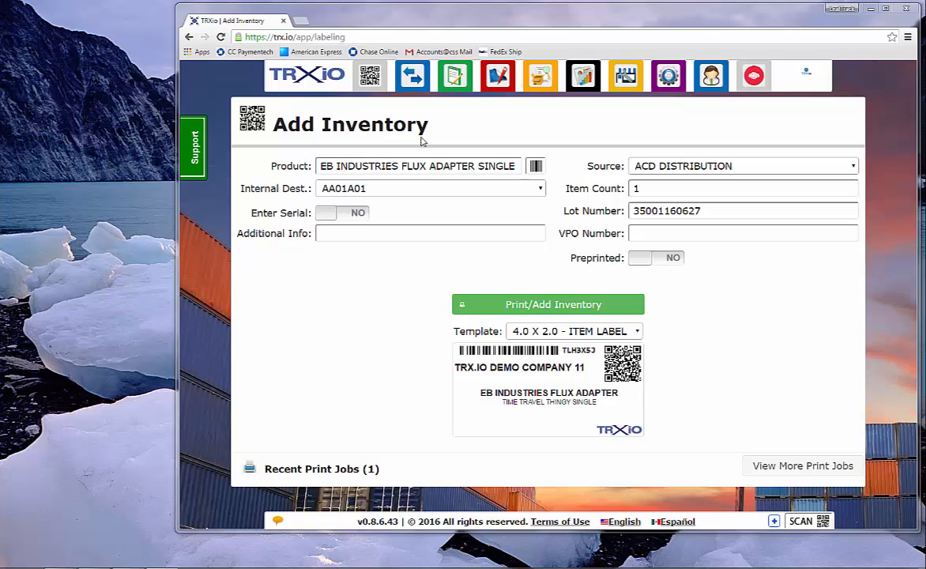
Open Transfer To Customer, select the demo customer, and keep MAKE NEW ORDER... as the order number
mouse_move(417, 89)
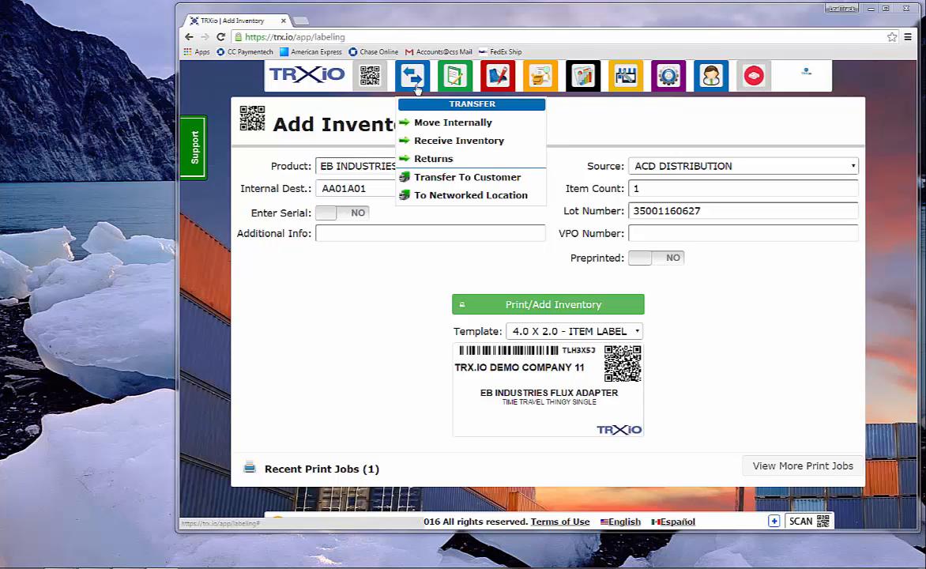
click(441, 181)
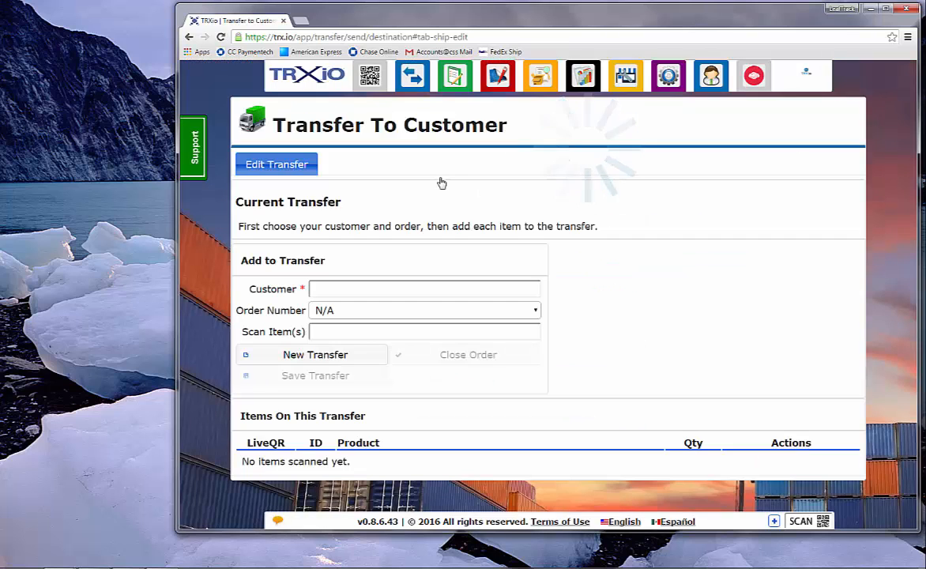
click(344, 288)
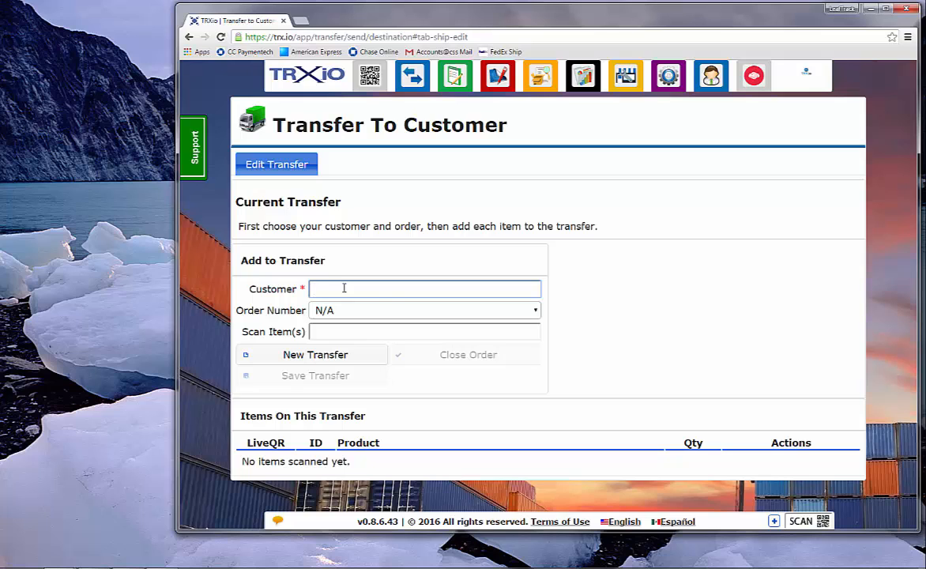
text(f)
click(348, 305)
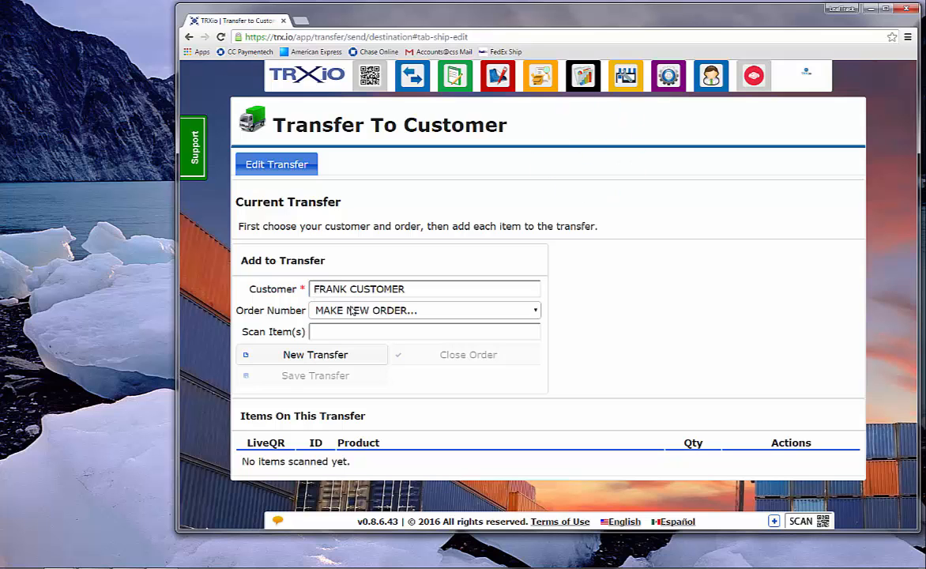
click(353, 313)
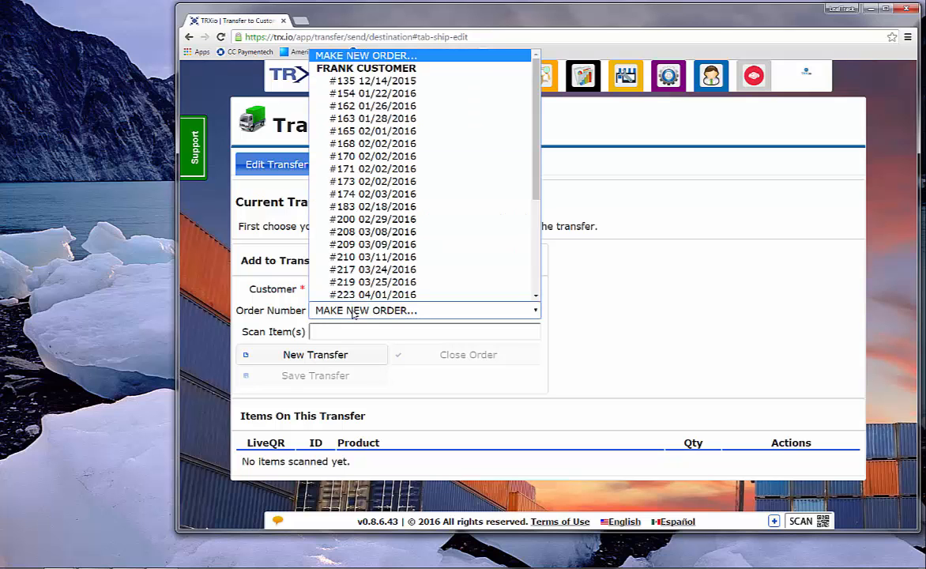
click(352, 313)
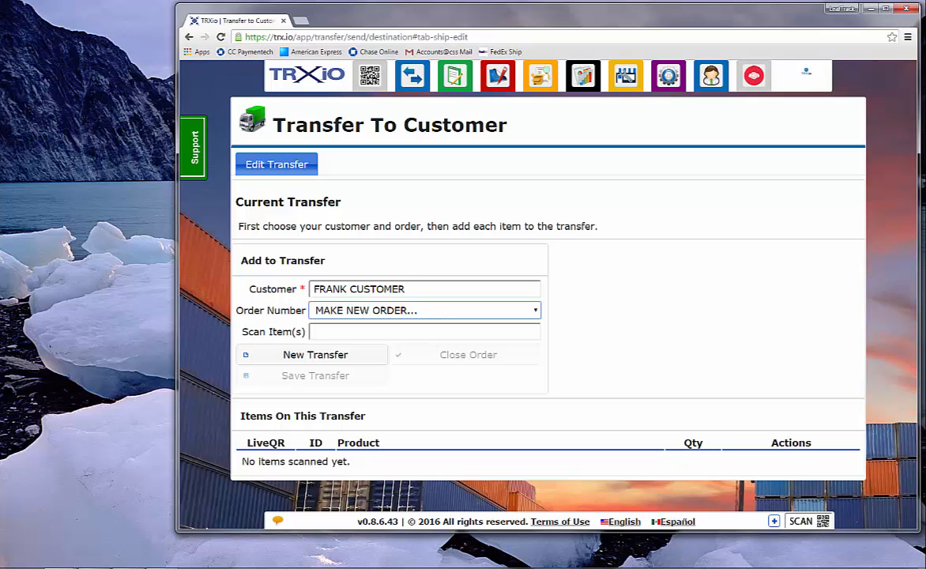
Scan items DNST7H6, X29MHQ9 and 9PBSOOR into the transfer and save it
click(323, 328)
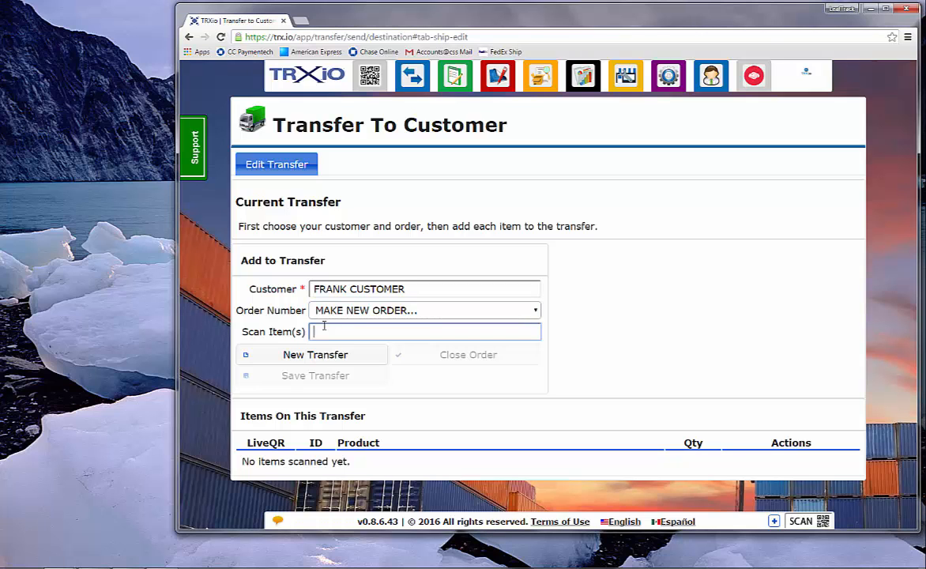
text(DNST7H6)
key(Return)
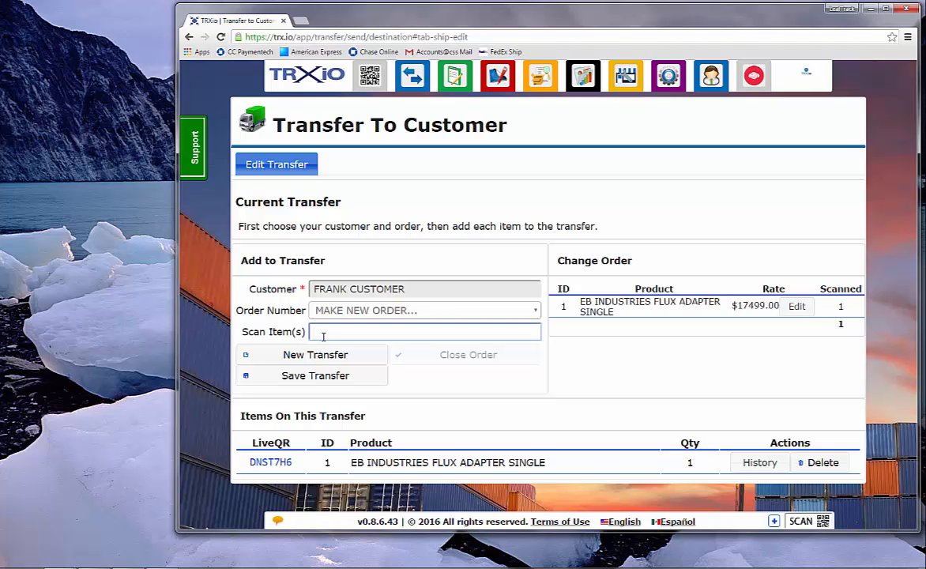
text(X29MHQ9)
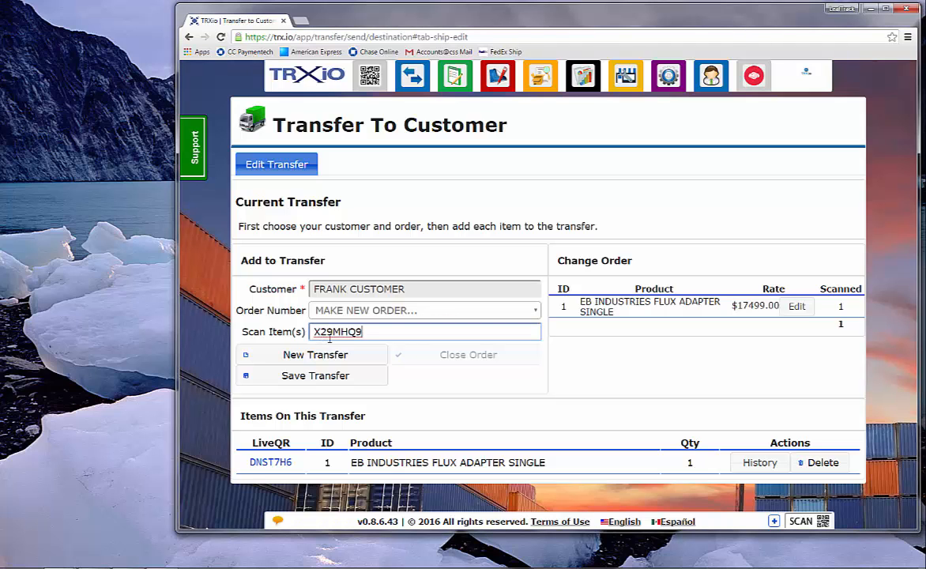
key(Return)
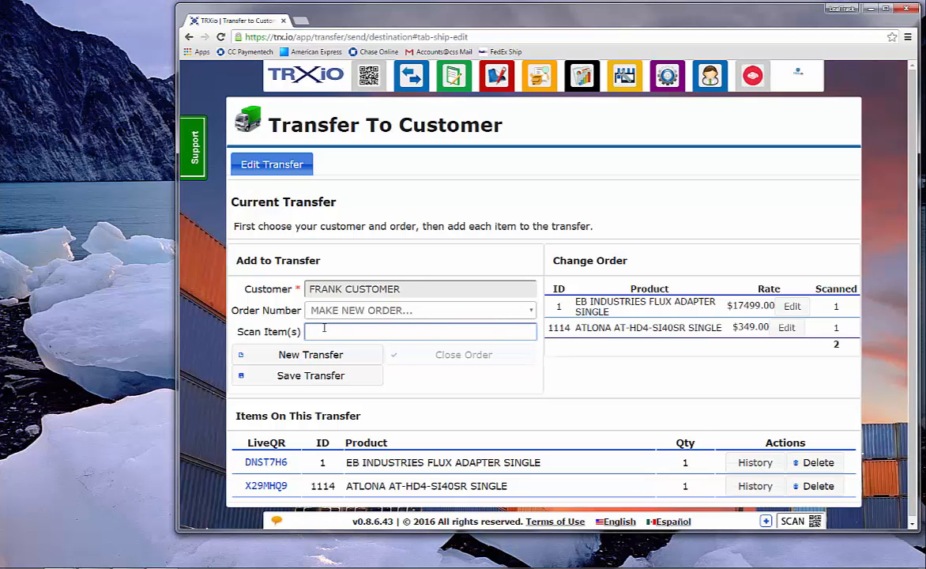
text(9PBSOOR)
key(Return)
click(341, 376)
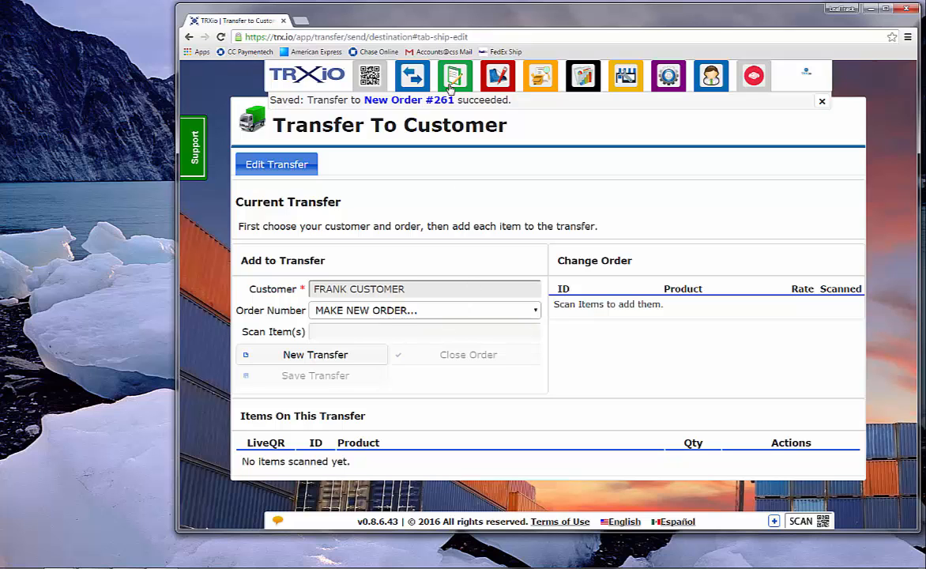
Open Add Order and select the demo customer for the new order
mouse_move(457, 85)
click(482, 122)
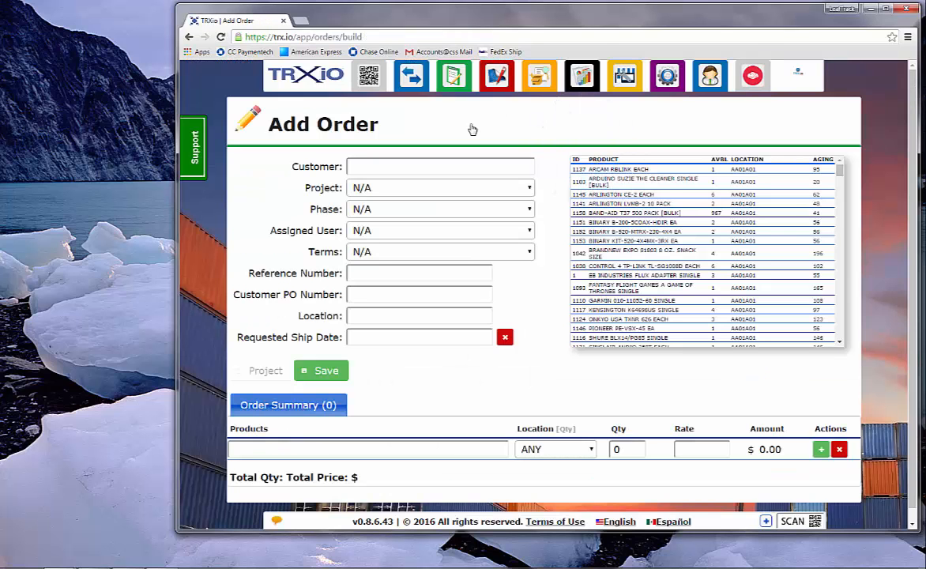
click(384, 162)
text(fr)
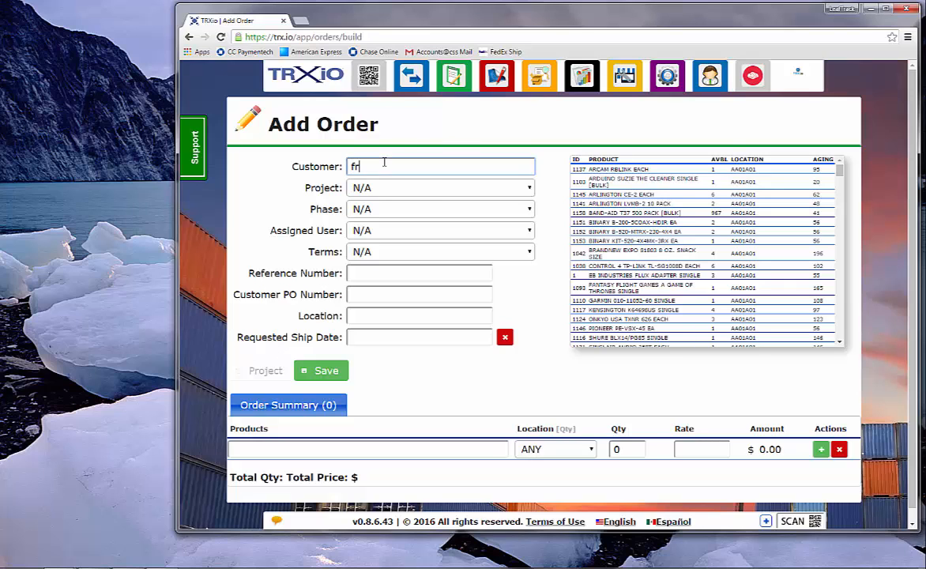
click(388, 183)
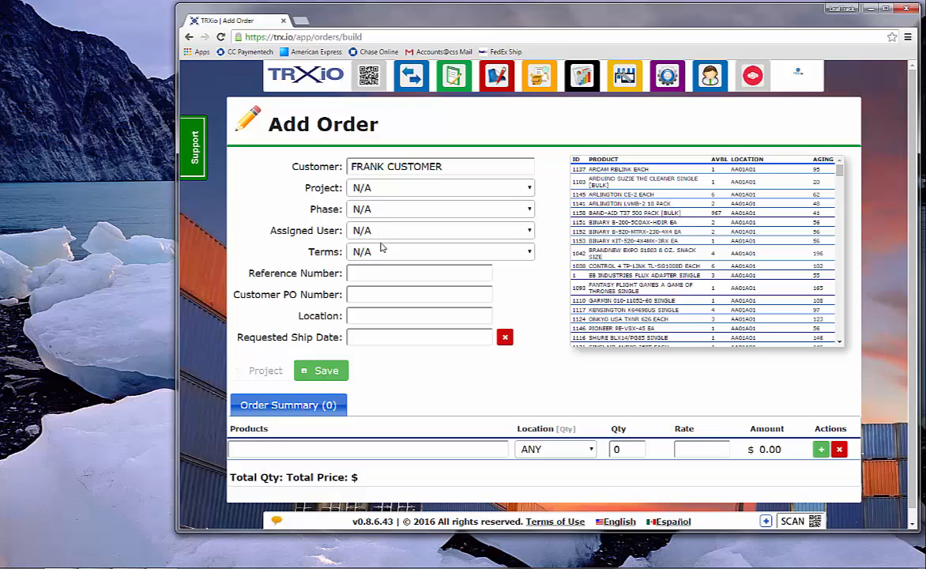
Choose the order's assigned user and set the terms to NET30
click(380, 239)
click(380, 258)
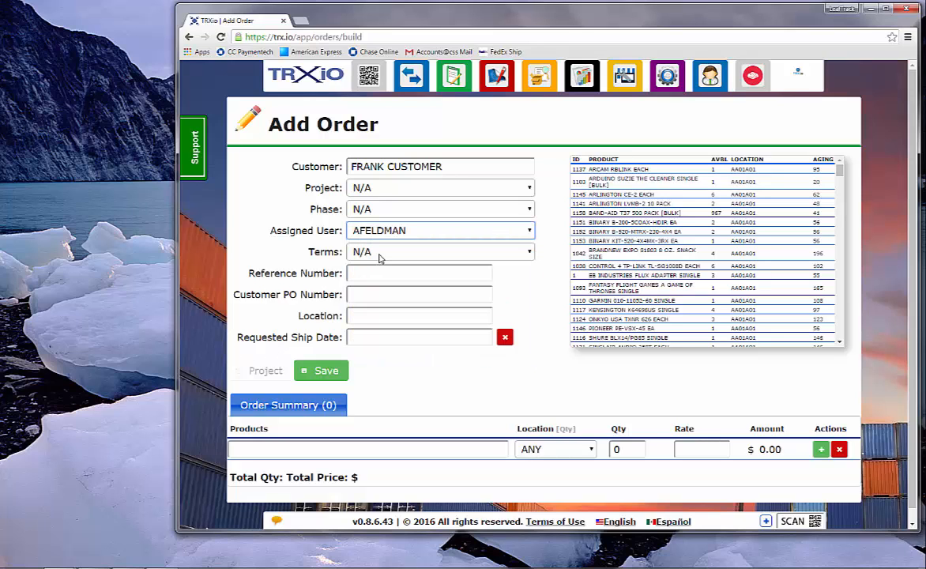
click(380, 258)
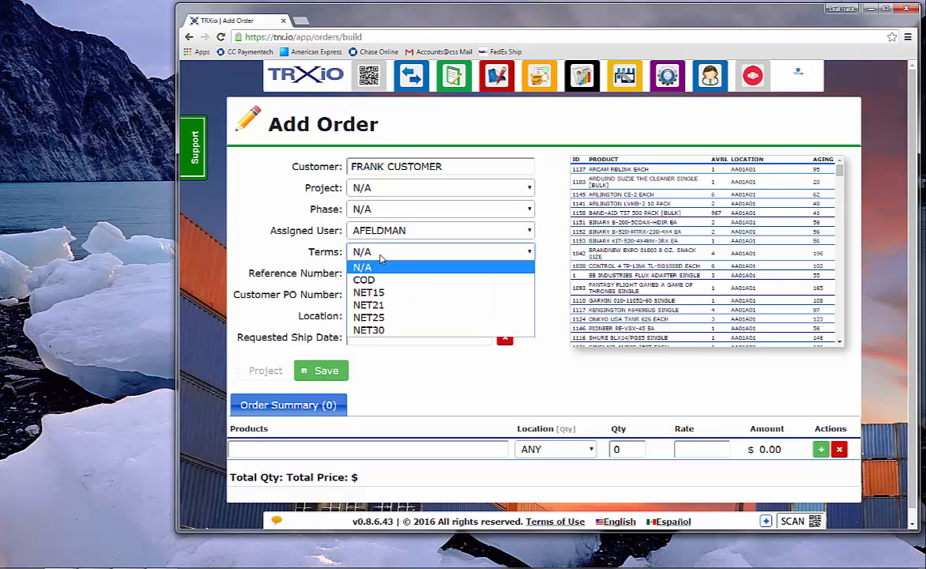
click(377, 329)
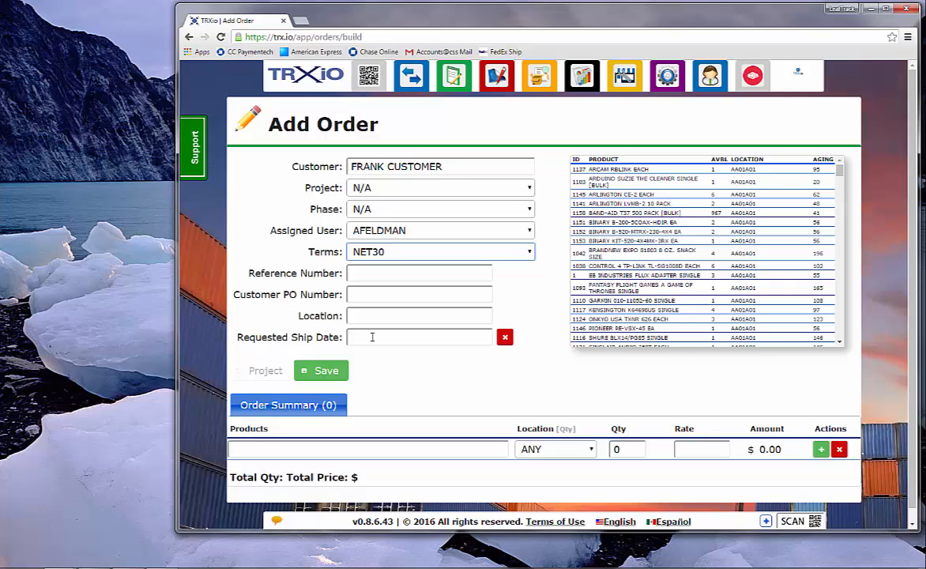
Add GREAT SCOTT WBT50 PAIR as a product line with quantity 1 and rate 500.00
click(294, 447)
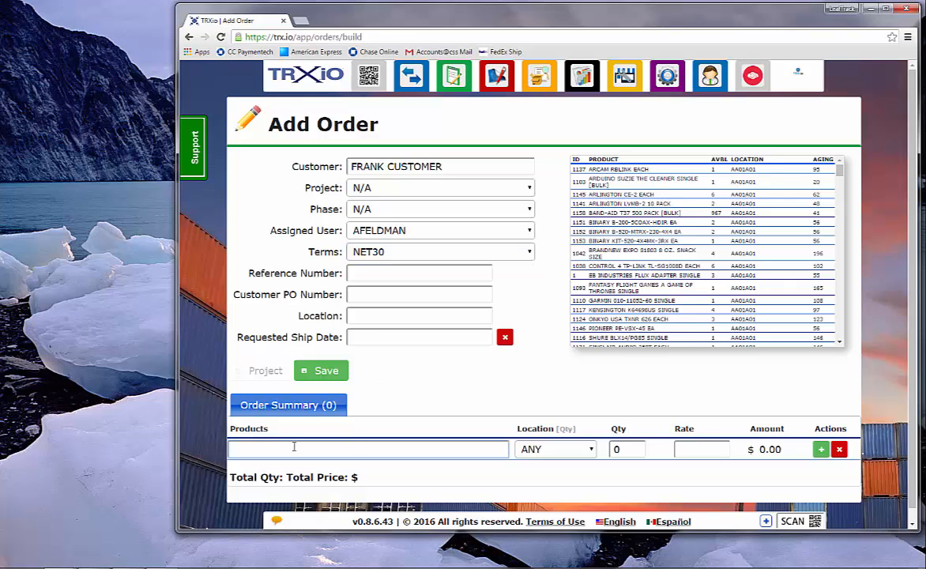
text(gr)
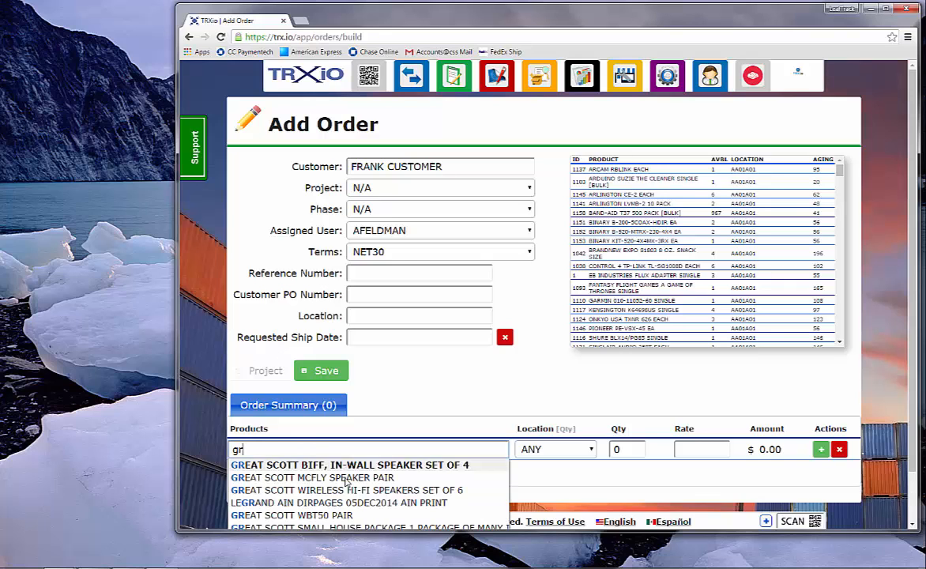
click(352, 517)
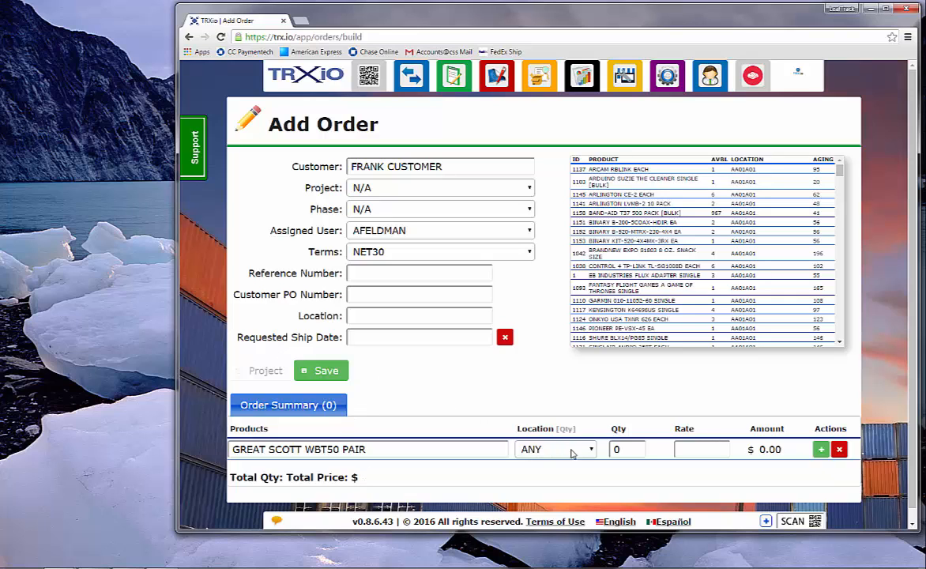
click(636, 446)
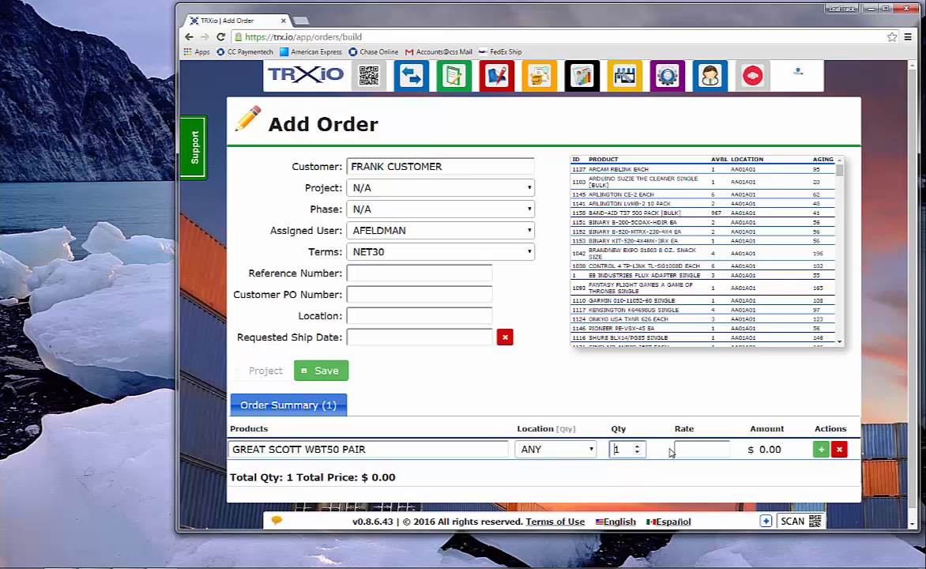
click(678, 449)
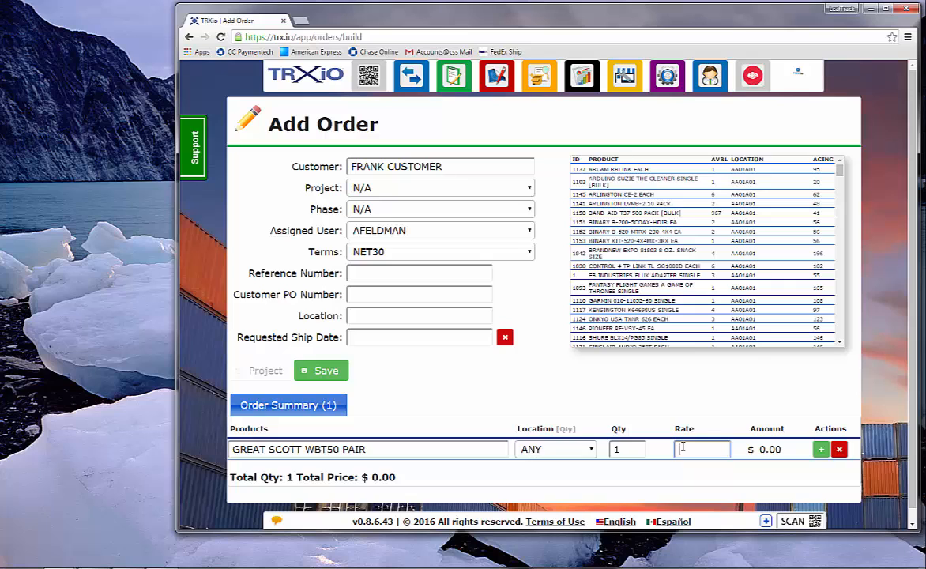
text(500.00)
Set that line's location to BIG OL' WAREHOUSE and add a new product row
click(584, 454)
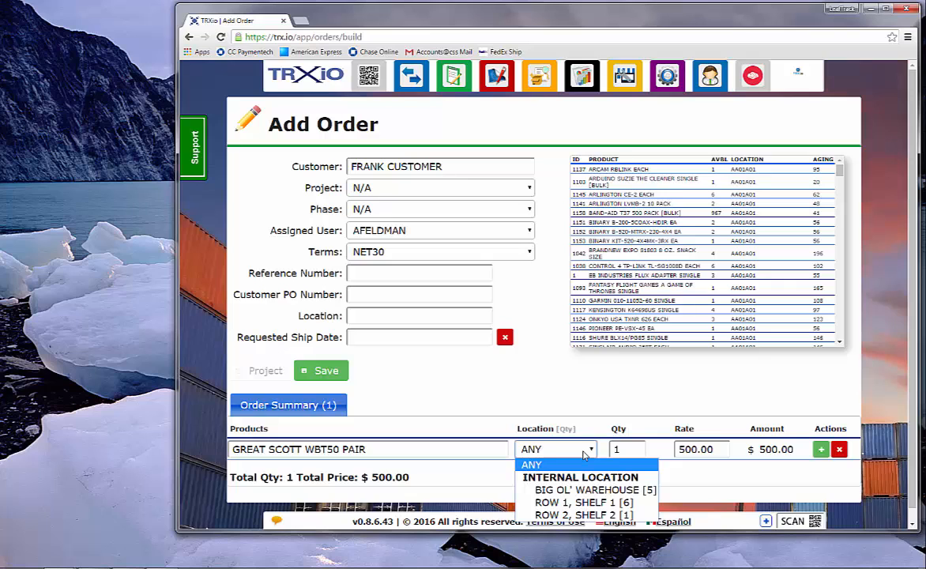
click(598, 490)
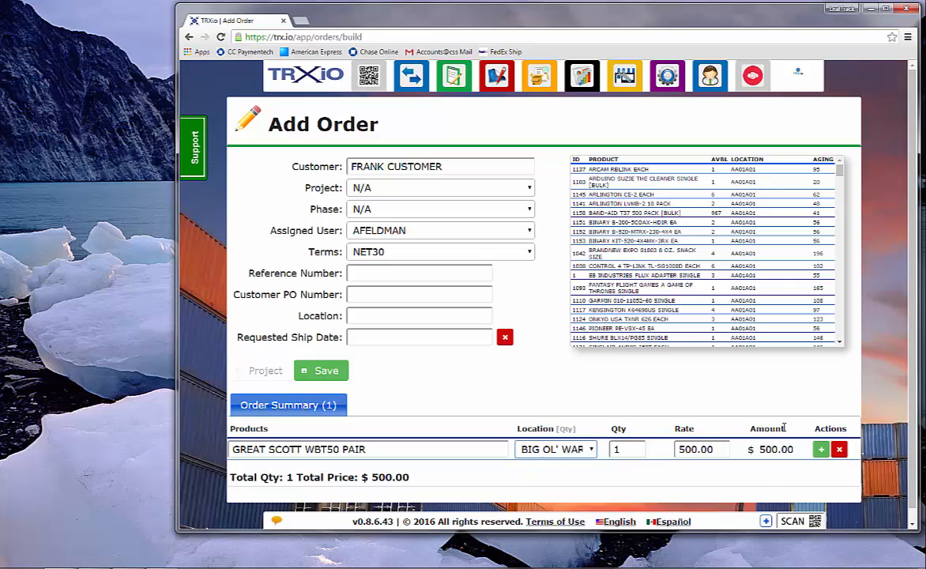
click(822, 450)
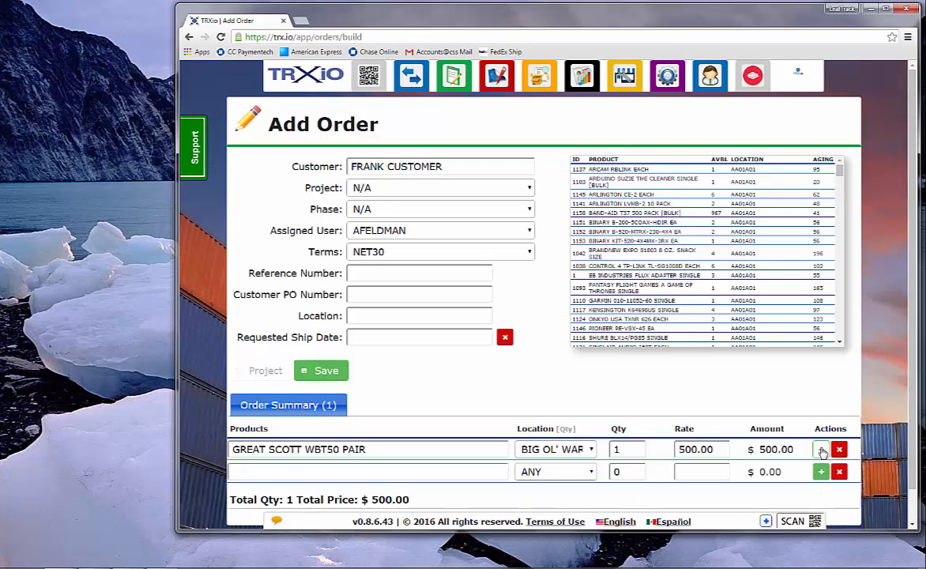
click(426, 470)
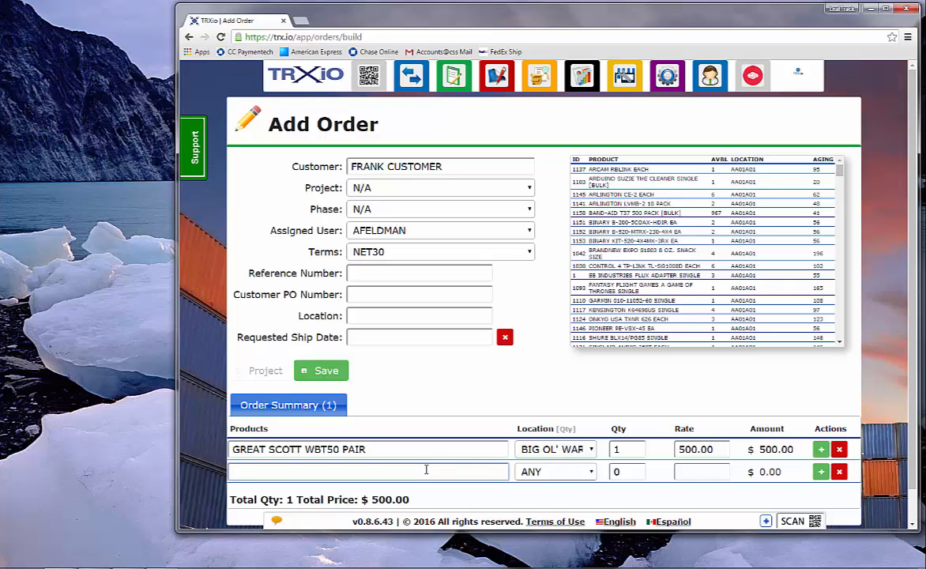
text(garm)
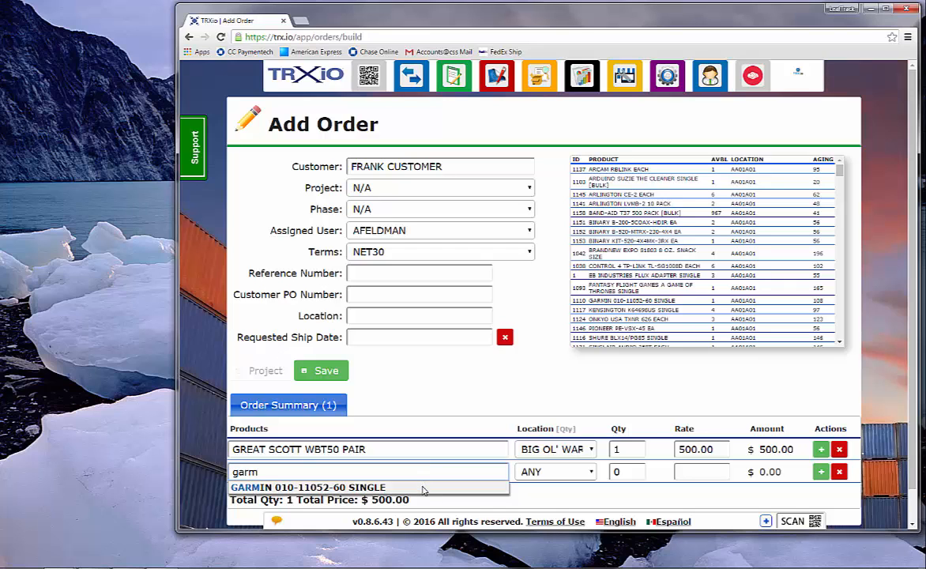
click(421, 487)
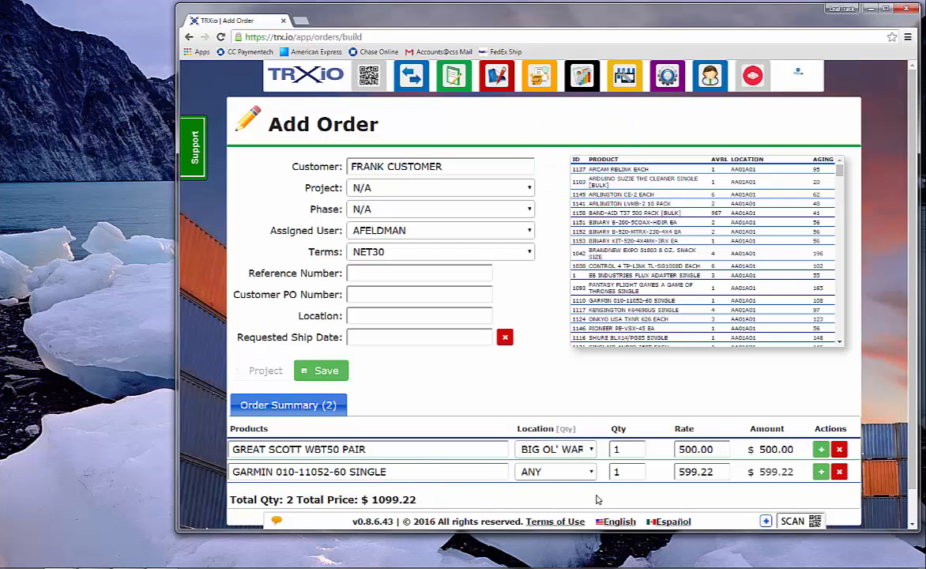
Set the Garmin line's location to BIG OL' WAREHOUSE and add another product row
click(589, 472)
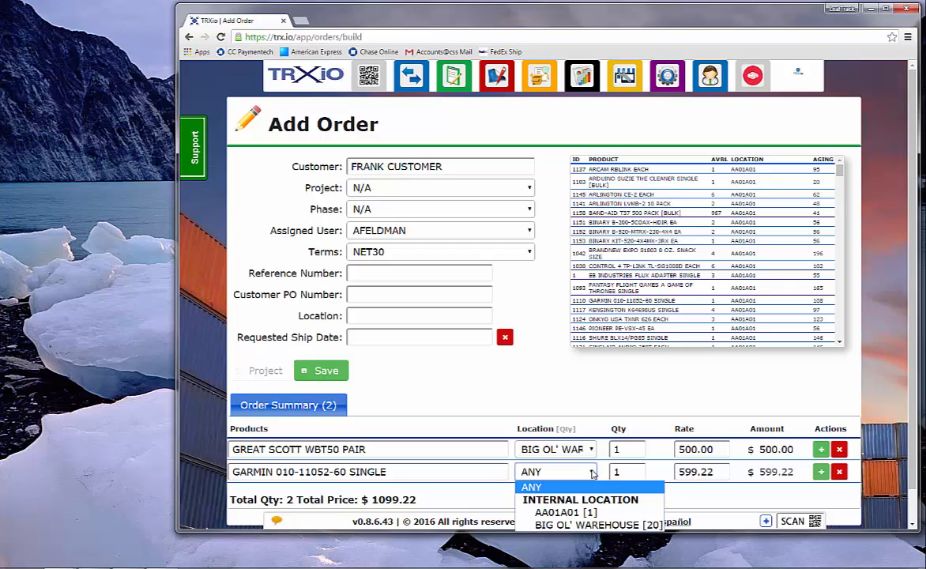
click(601, 524)
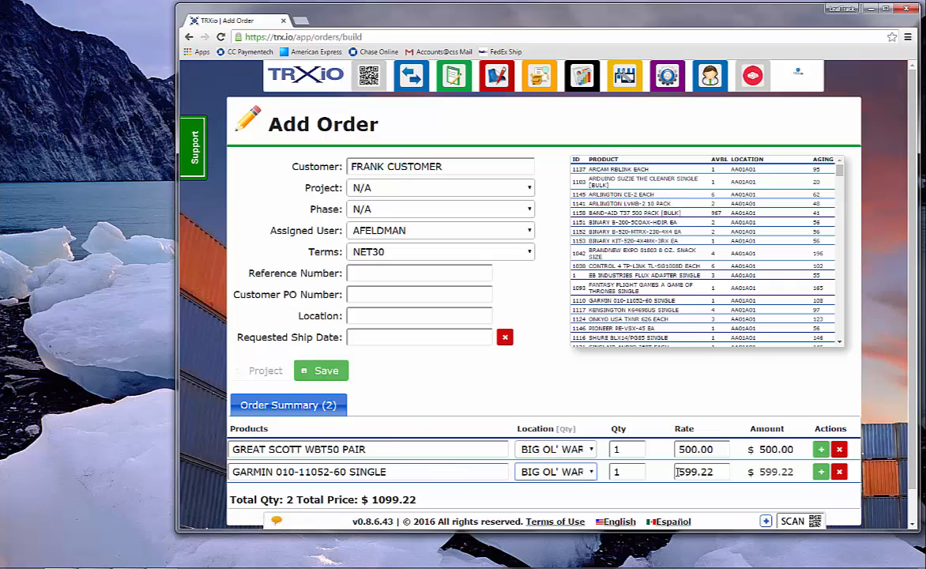
click(821, 472)
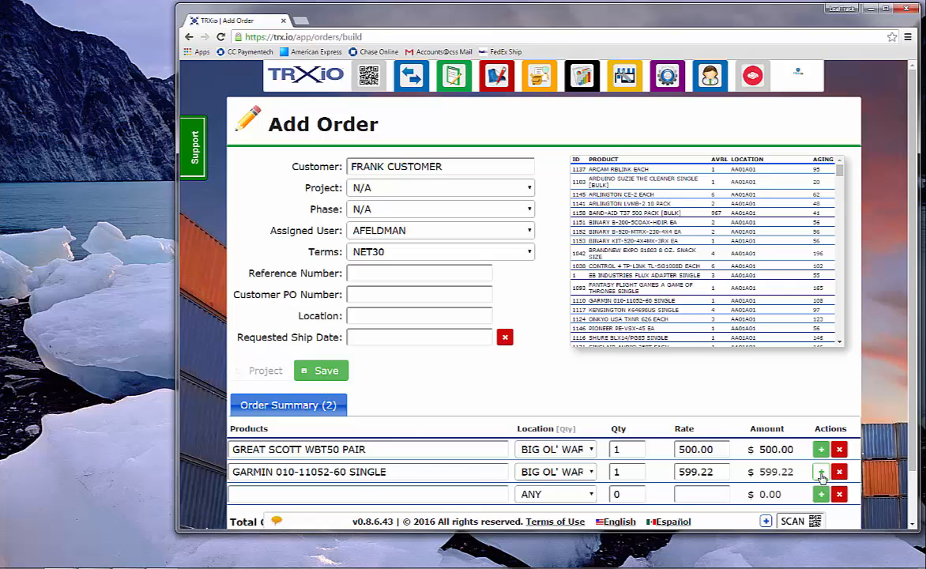
Add SINCLAIR AUDIO 250T EACH as the third product line by searching for it in the empty product row
click(443, 496)
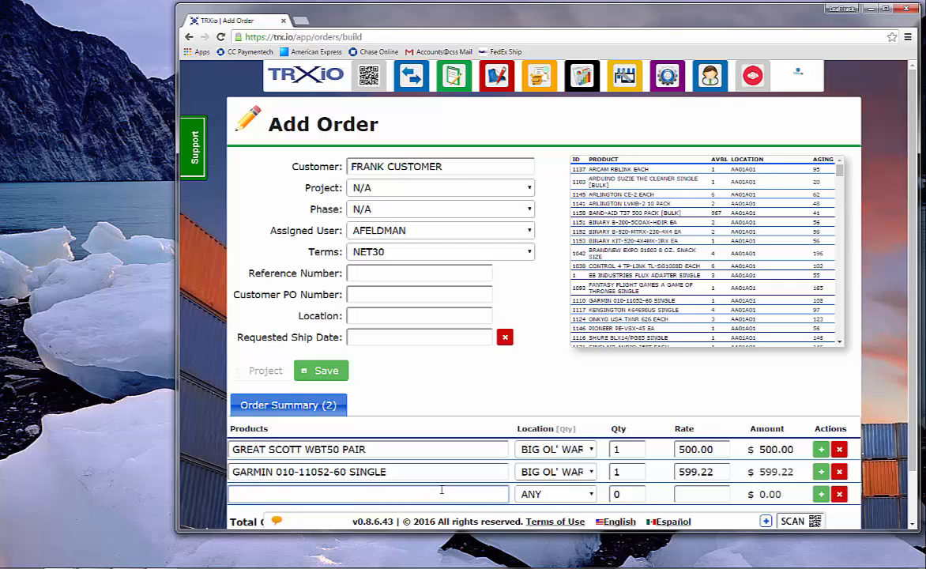
text(sinc)
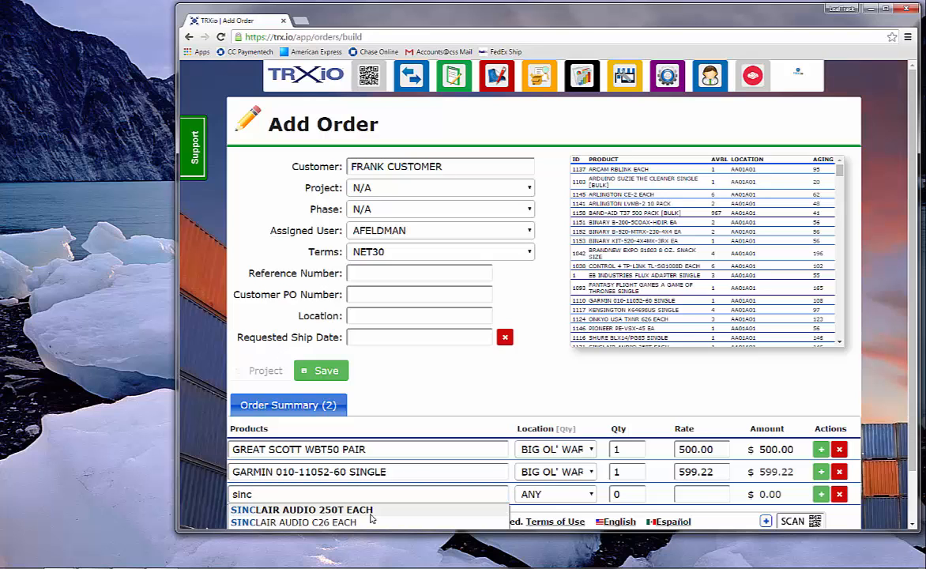
click(399, 510)
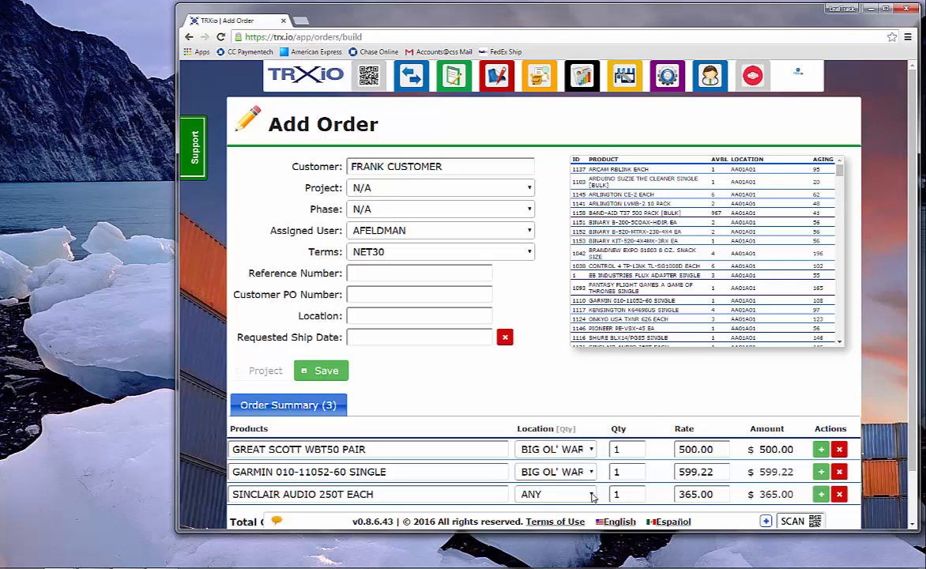
Set the Sinclair line's location to BIG OL' WAREHOUSE and its quantity to 2, and save the order
click(591, 495)
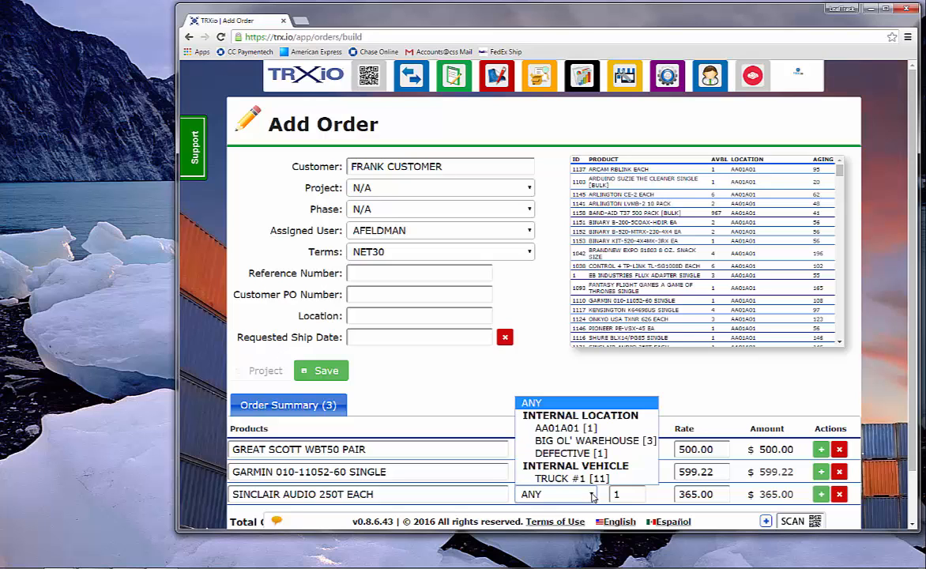
click(585, 440)
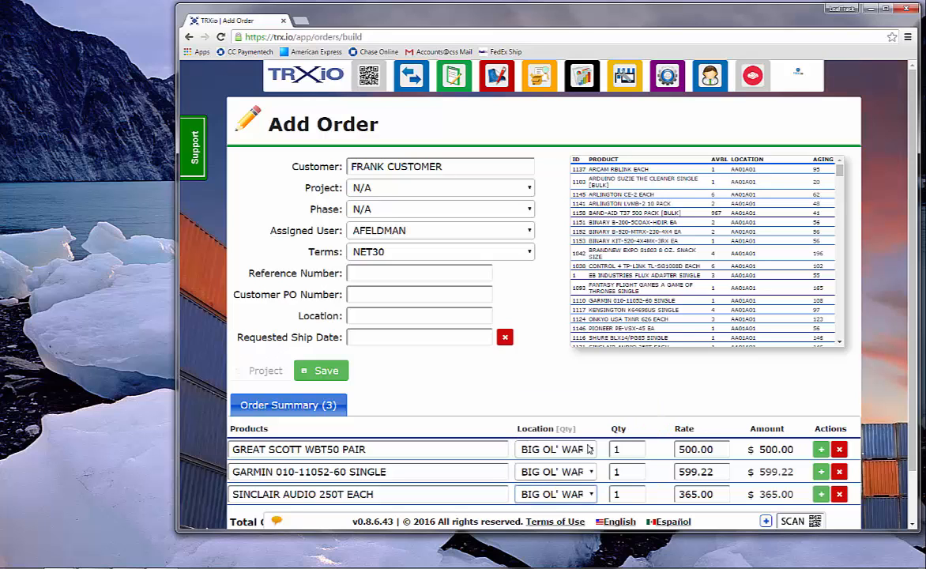
click(638, 491)
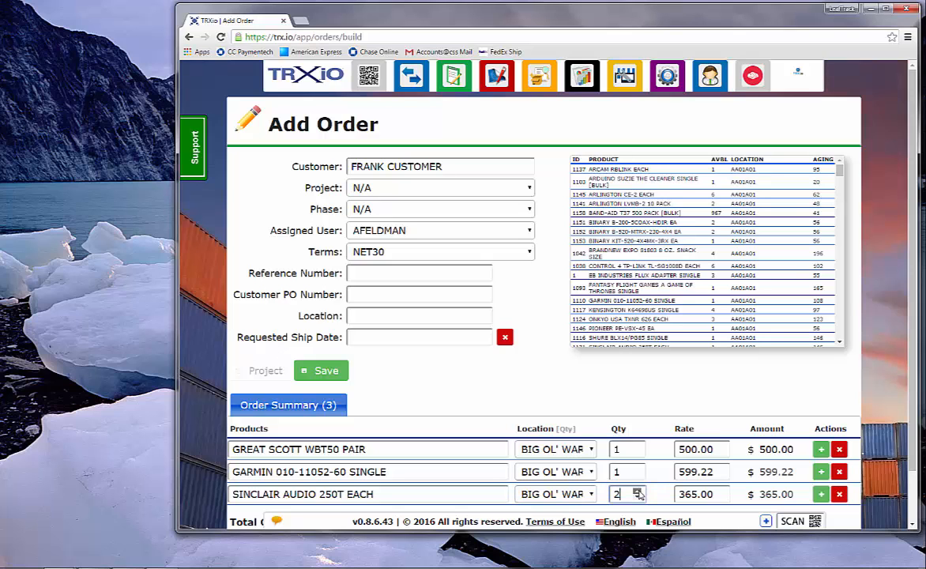
scroll(585, 427, down, 1)
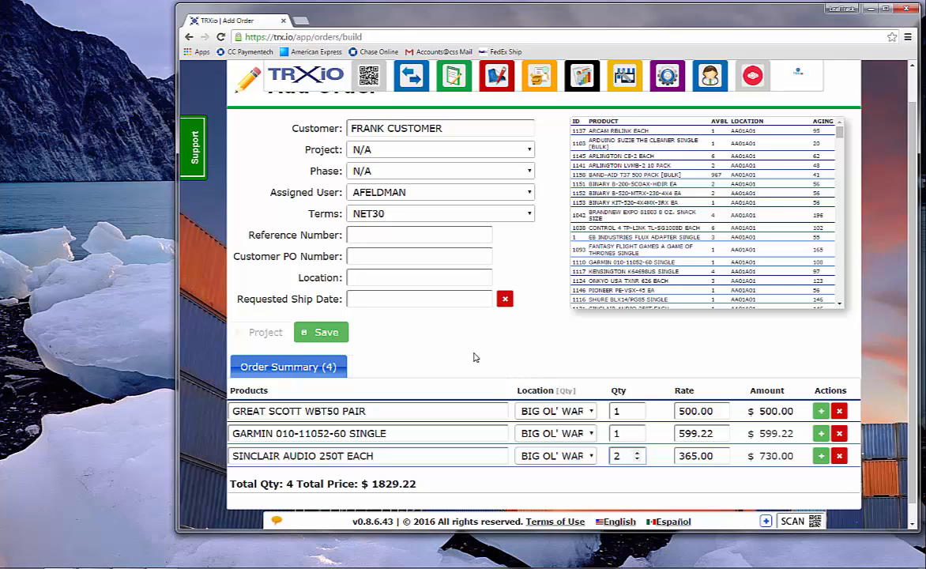
click(320, 332)
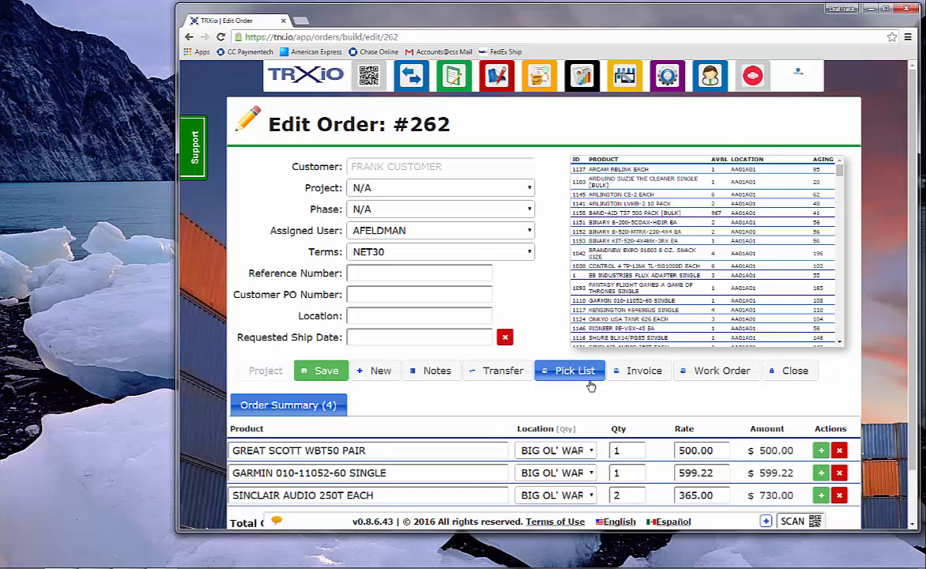
Open the order's transfer-to-customer page and return to order #262 from the recent orders list
click(498, 378)
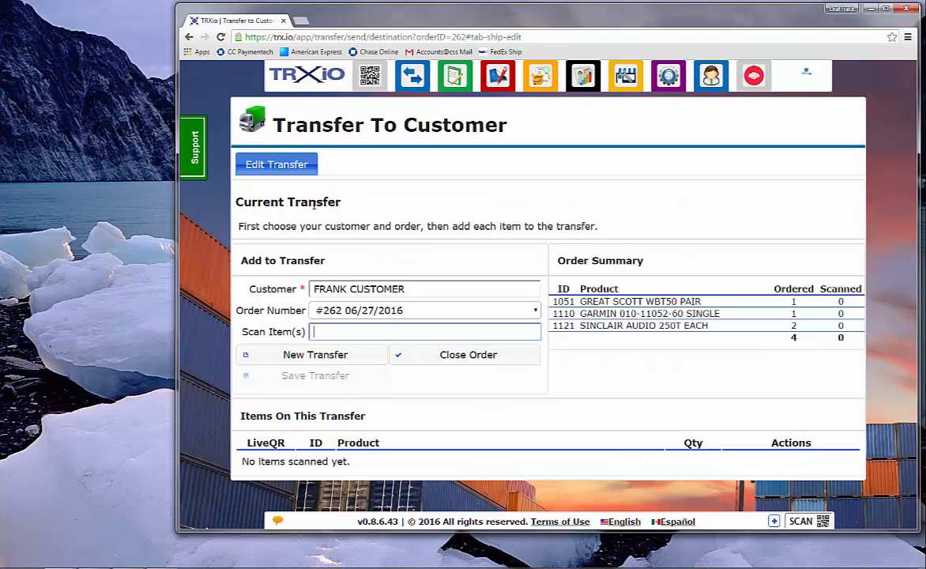
click(455, 77)
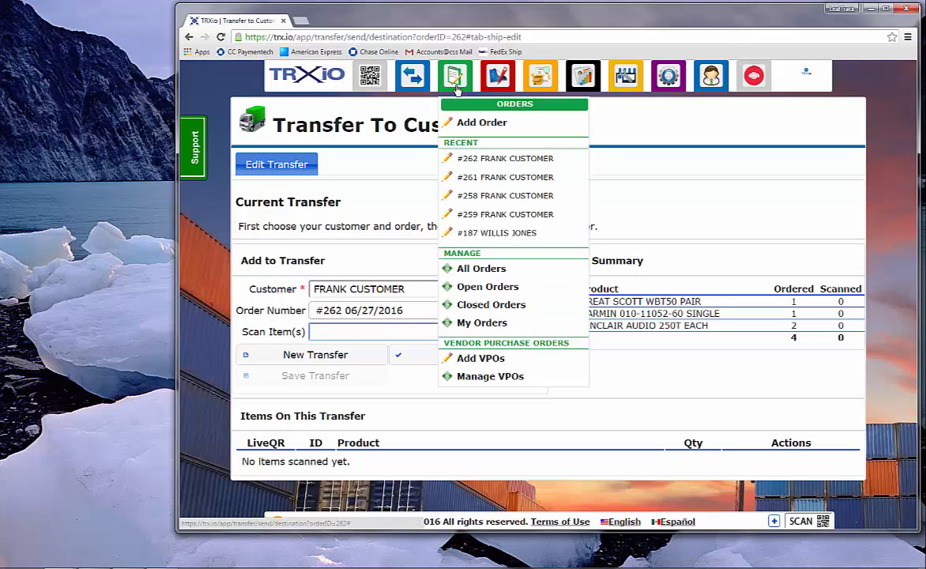
click(481, 158)
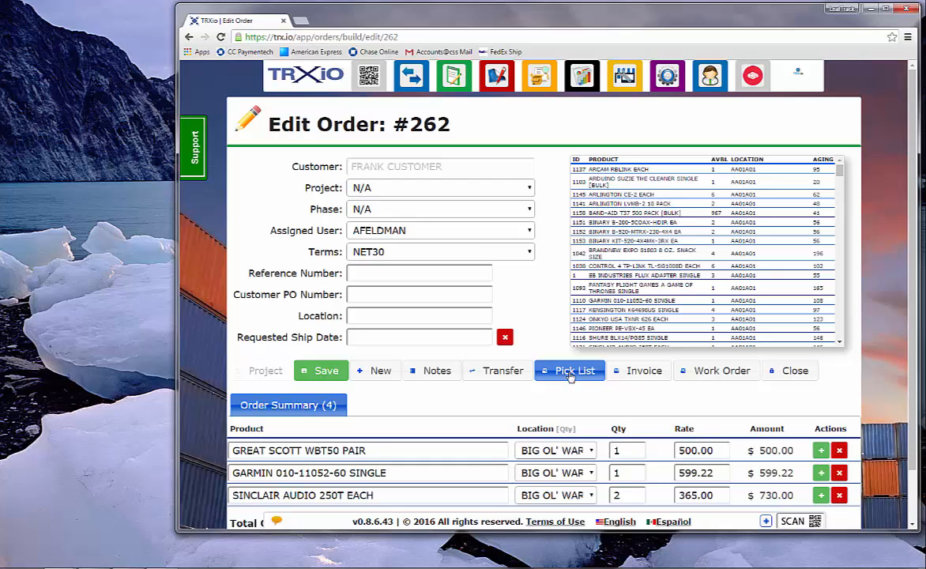
Open the order's pick list, follow its QR code to the master carton page, and return to the order tab
click(570, 372)
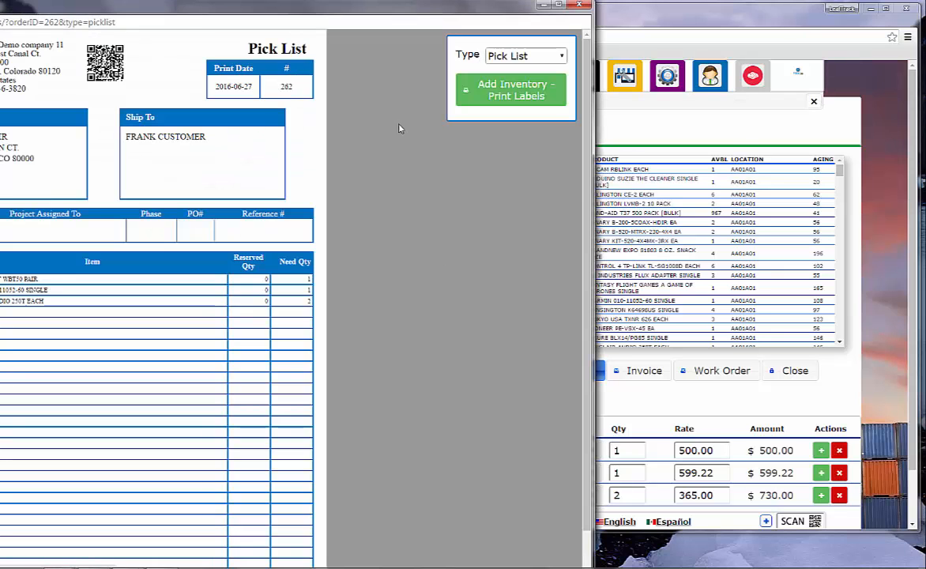
drag(402, 10, 526, 9)
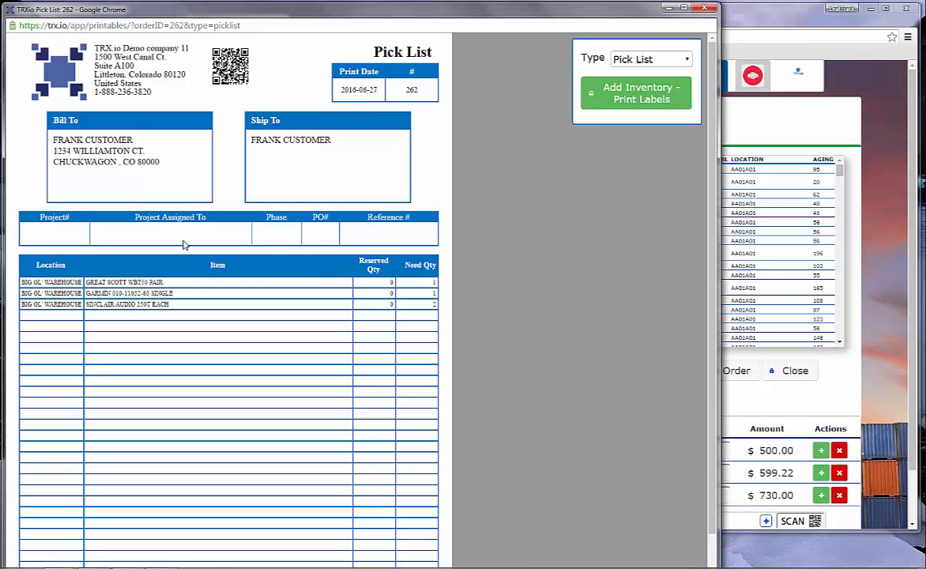
click(230, 70)
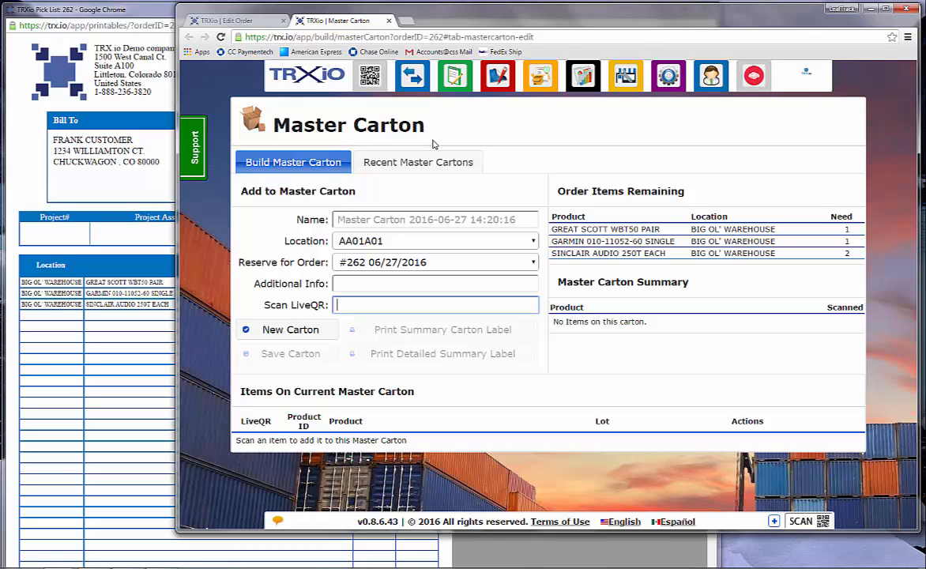
click(194, 26)
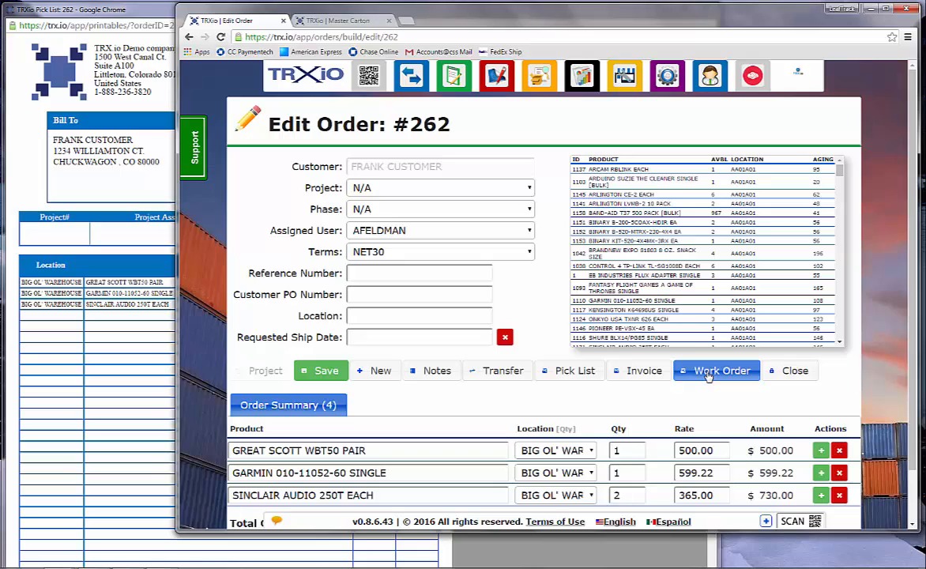
Open the order's work order printout, follow its QR code to the transfer page, and return to the order tab
click(709, 372)
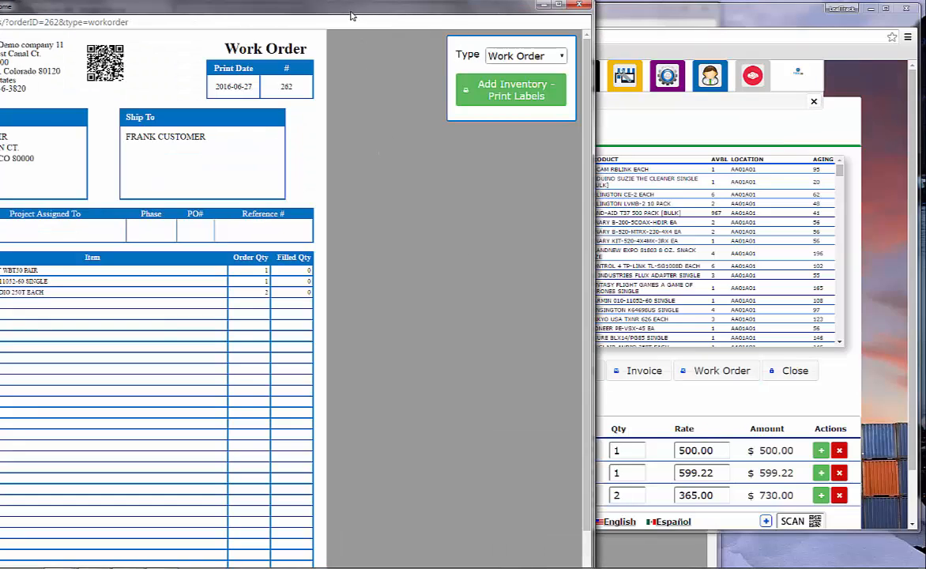
drag(352, 16, 479, 17)
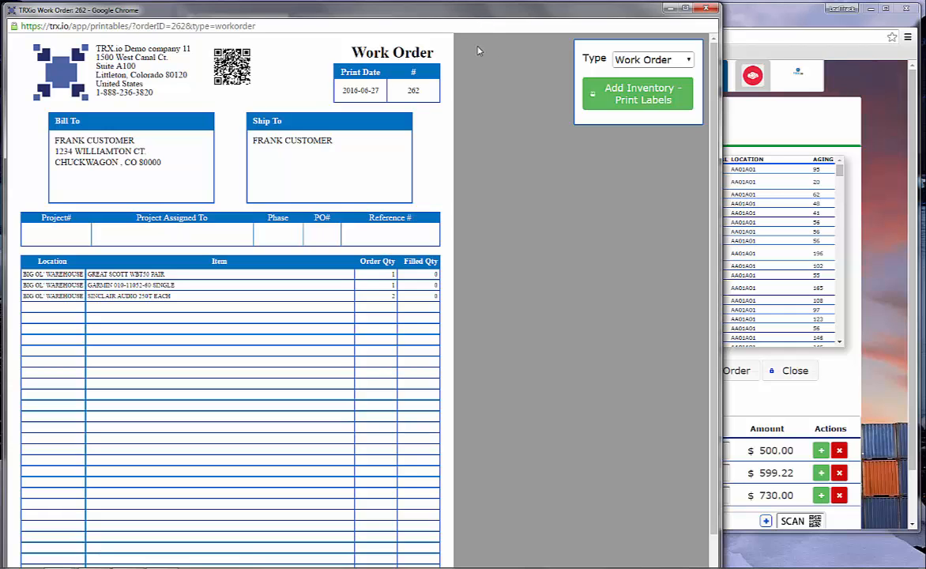
click(231, 70)
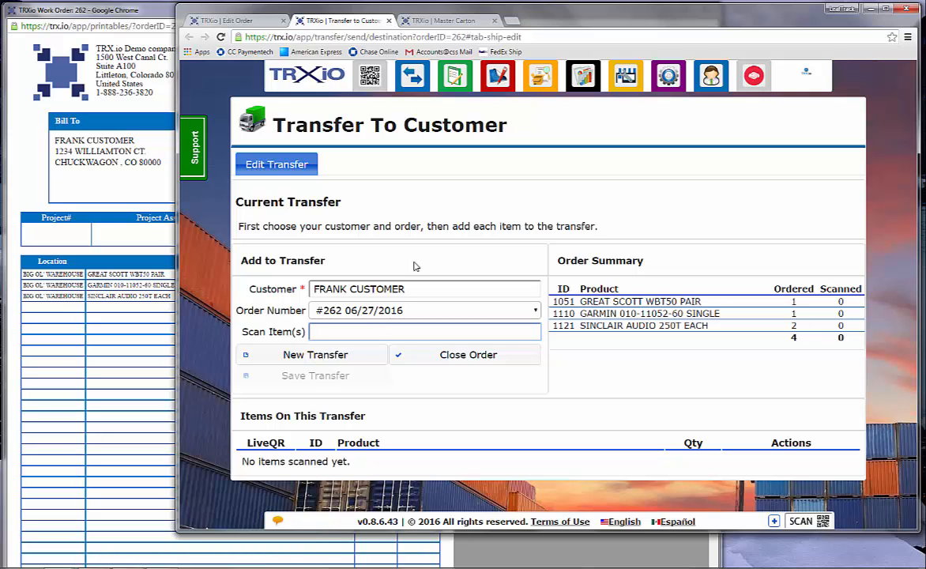
click(248, 22)
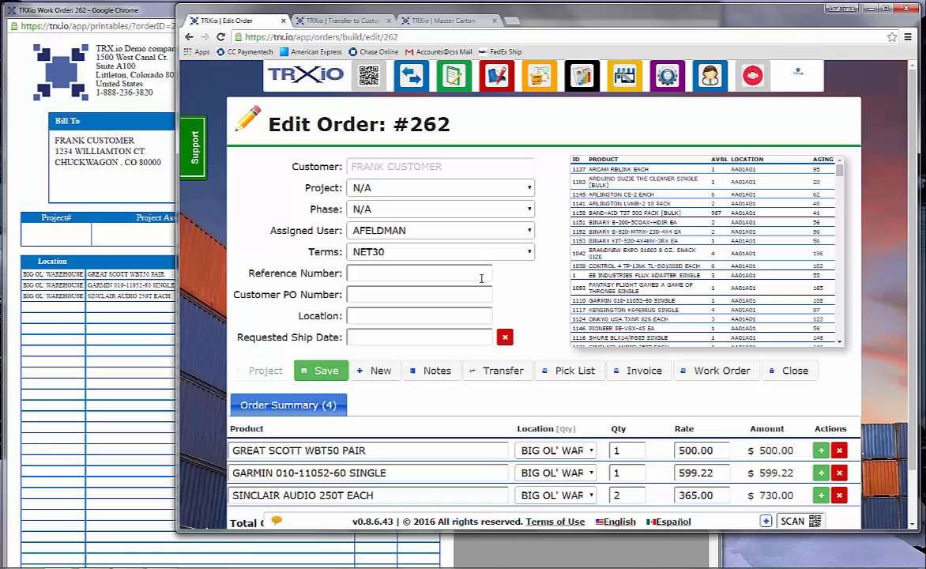
Open the order's invoice printout, follow its QR code back to the order, and return to the original order tab
click(651, 377)
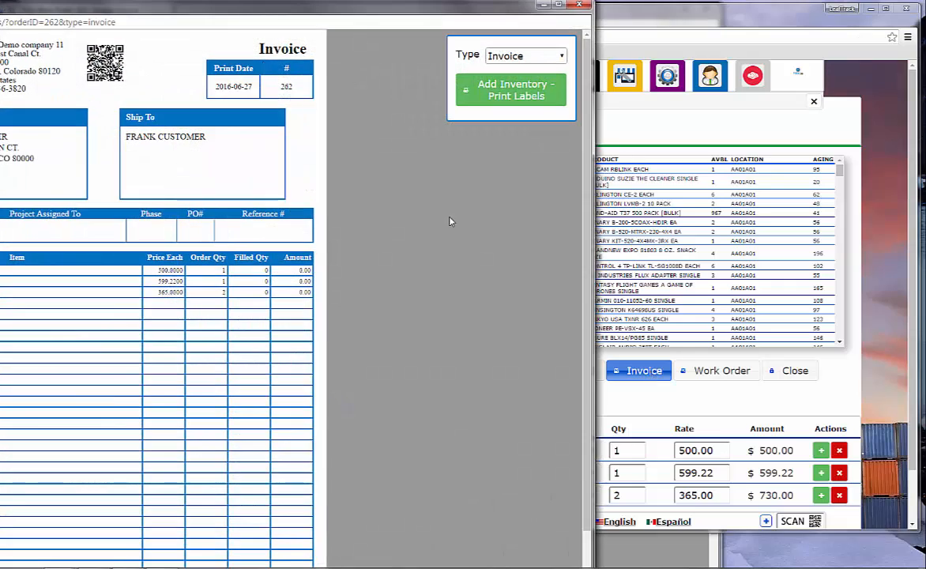
drag(223, 6, 381, 16)
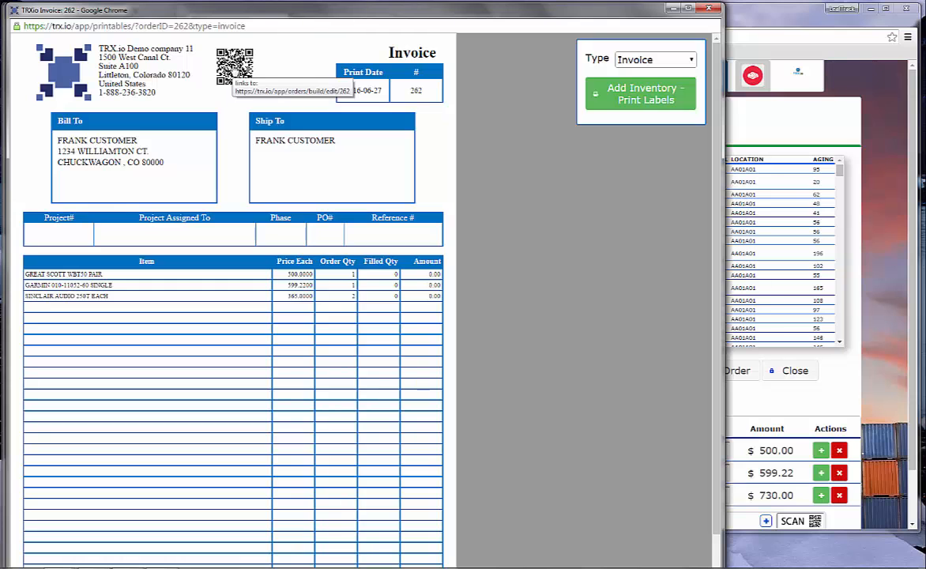
click(234, 71)
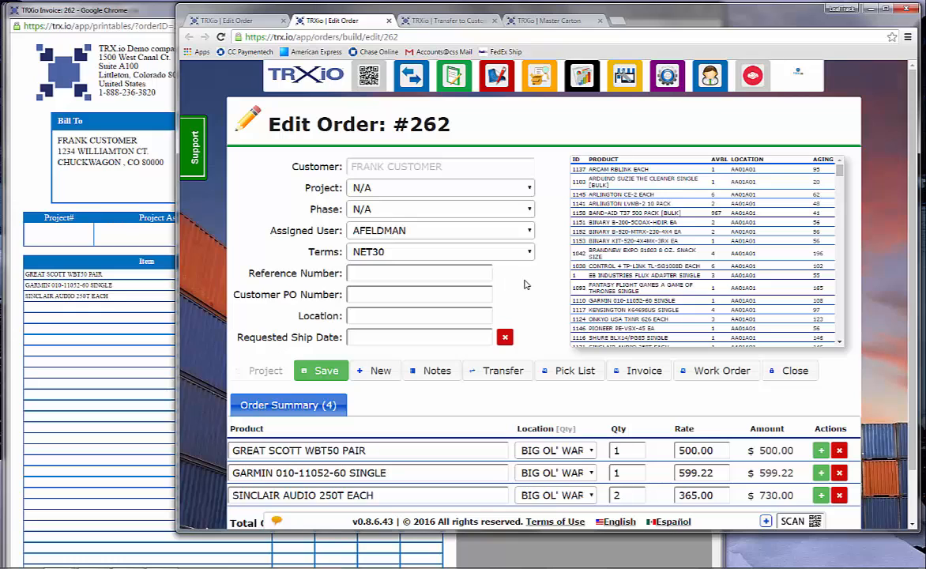
click(227, 21)
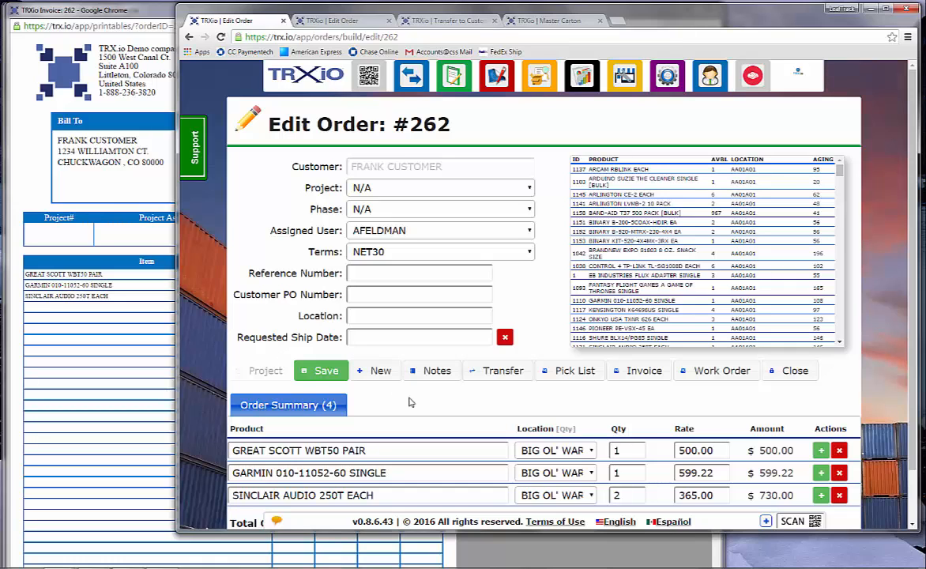
Open the notes for order 262 and close them
click(431, 371)
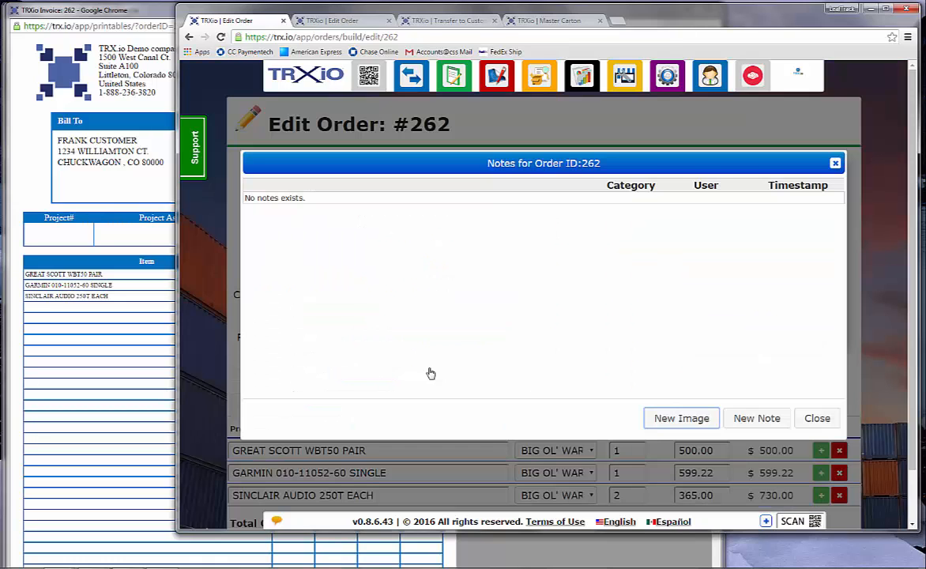
click(818, 423)
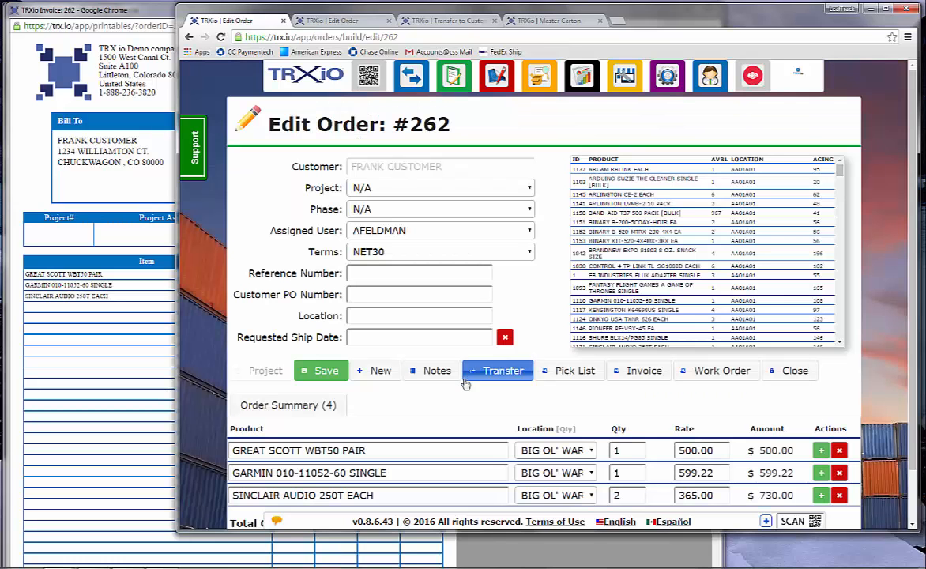